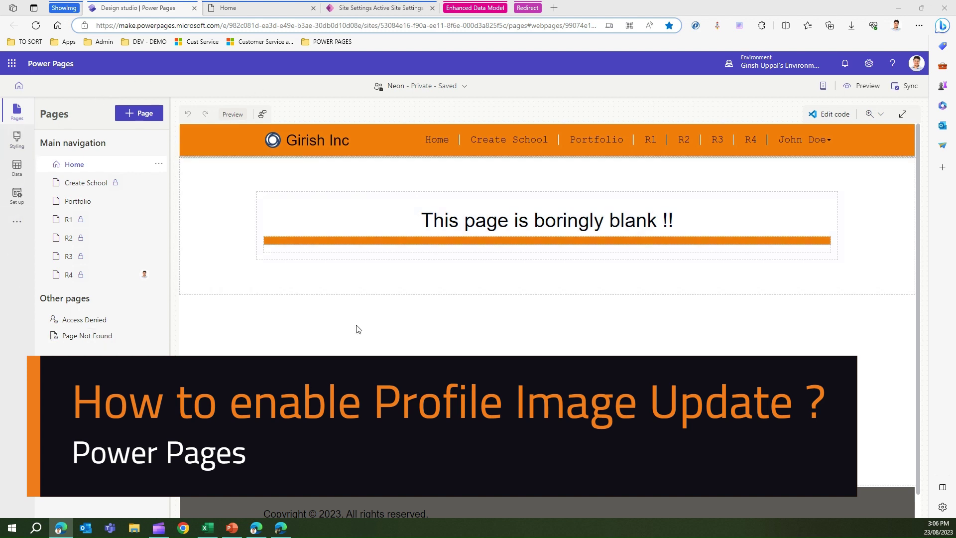
Switch from design studio to the live giri-neon site's Home page.
left_click(224, 10)
Reload the home page and sign in to giri-neon with the Azure AD account.
left_click(38, 26)
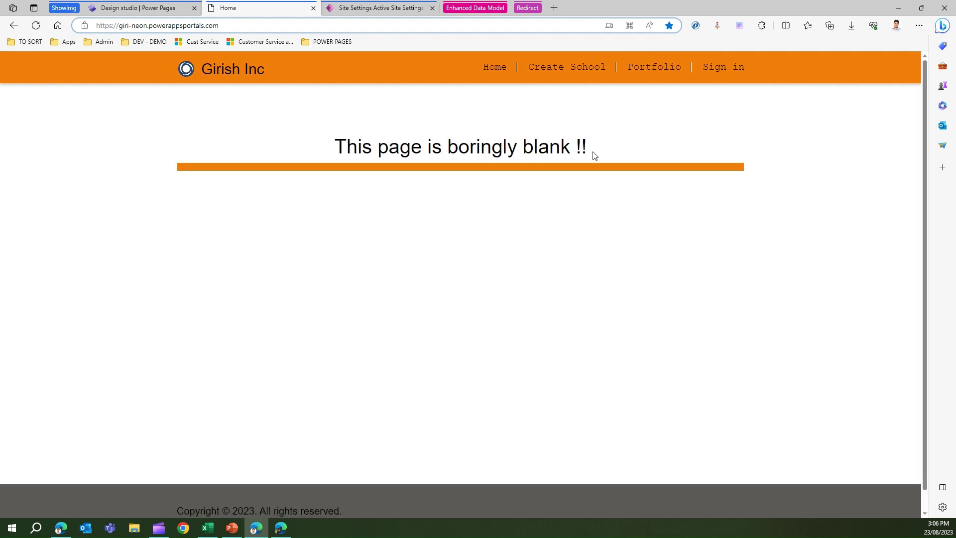
left_click(722, 71)
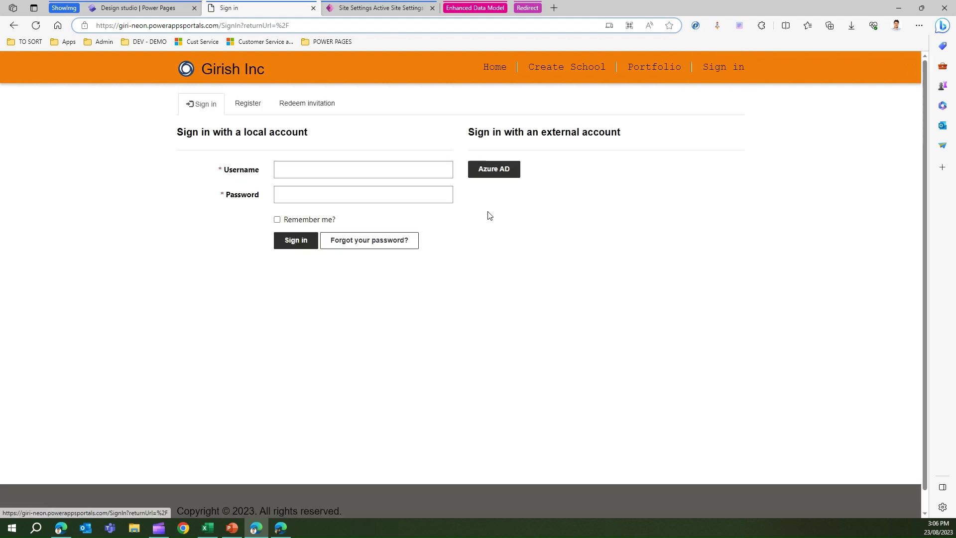
left_click(494, 176)
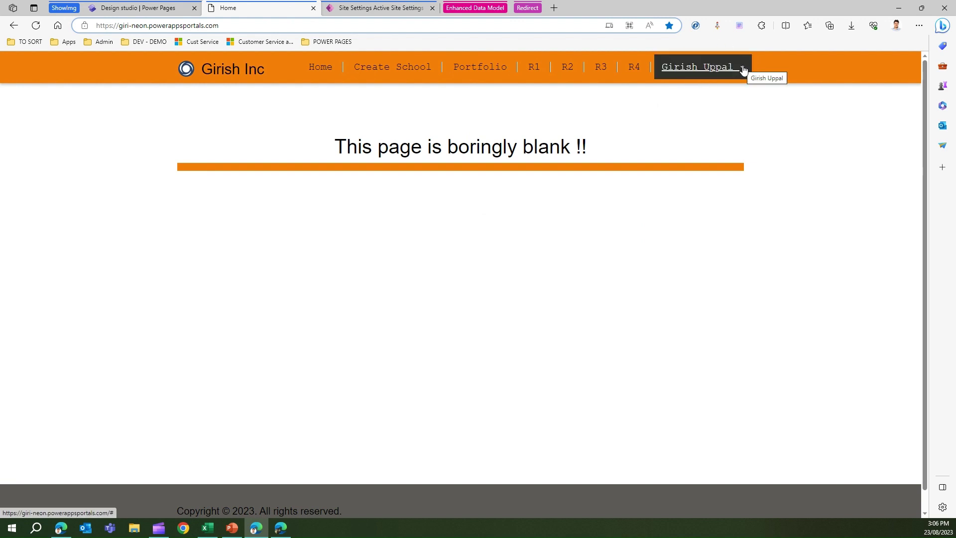
Open the Profile page from the user name menu, showing the grey placeholder picture.
left_click(742, 69)
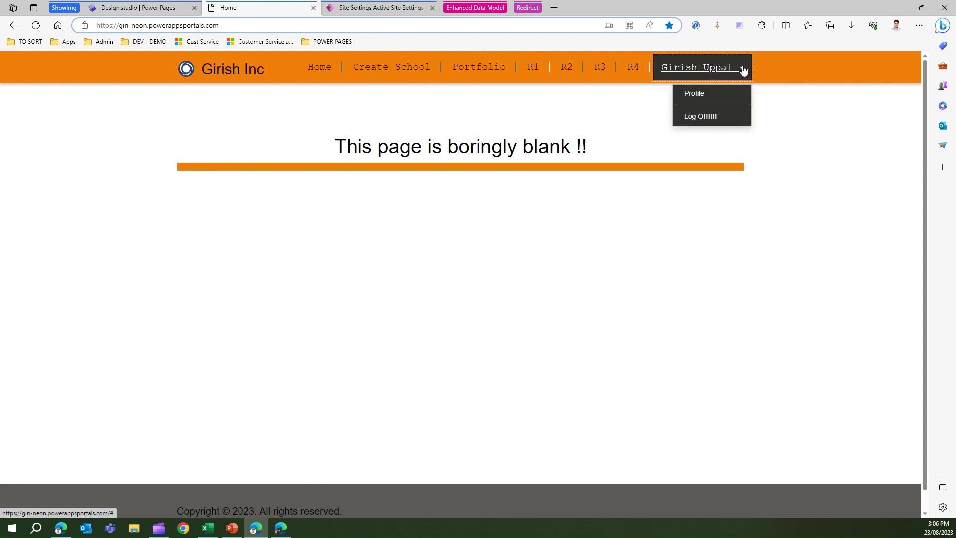
left_click(706, 95)
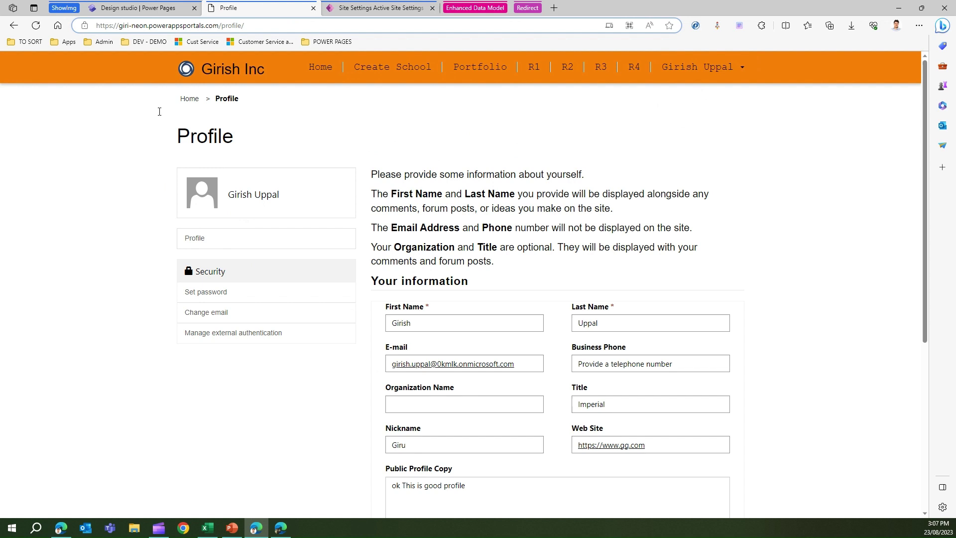
left_click(281, 527)
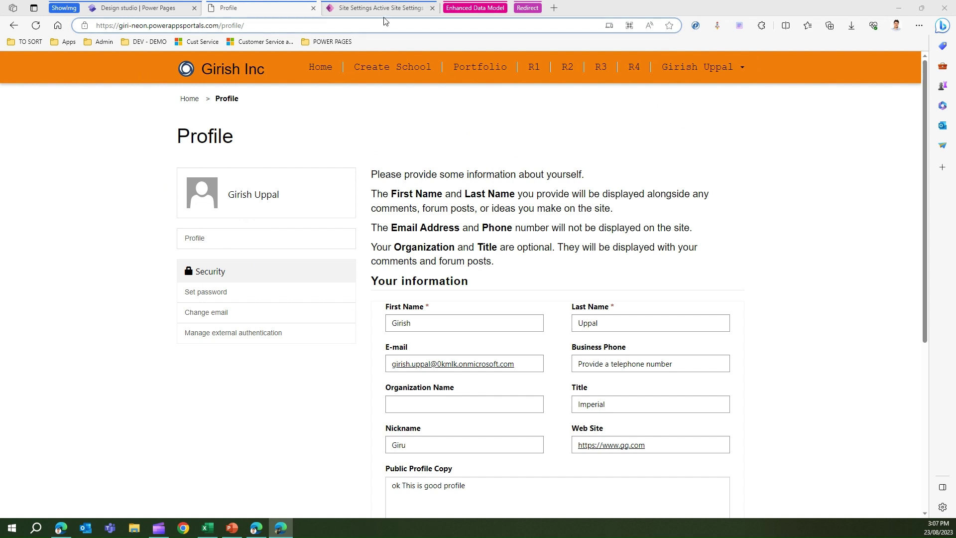
Open Portal Management's Site Settings and scroll the 49 active settings, including Profile/Enabled.
left_click(365, 9)
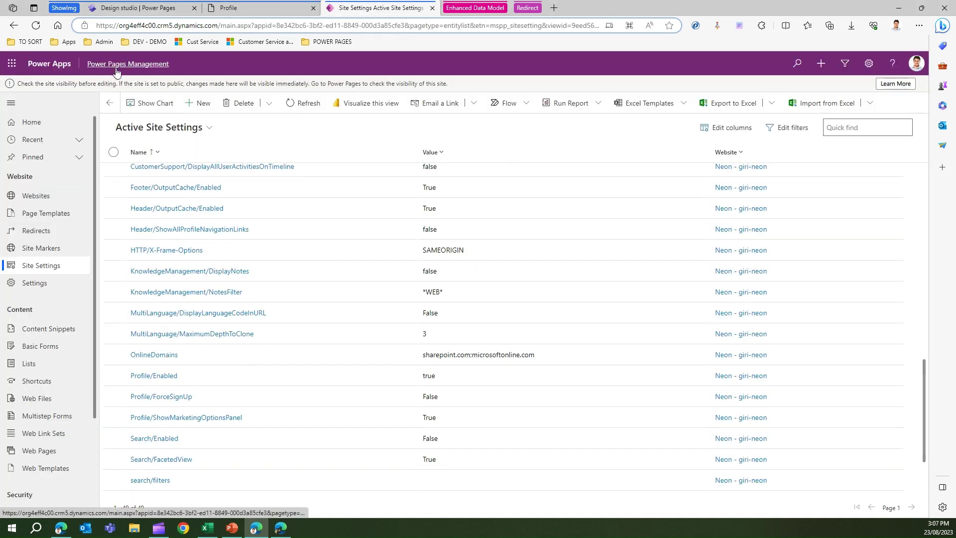
left_click(142, 11)
left_click(18, 225)
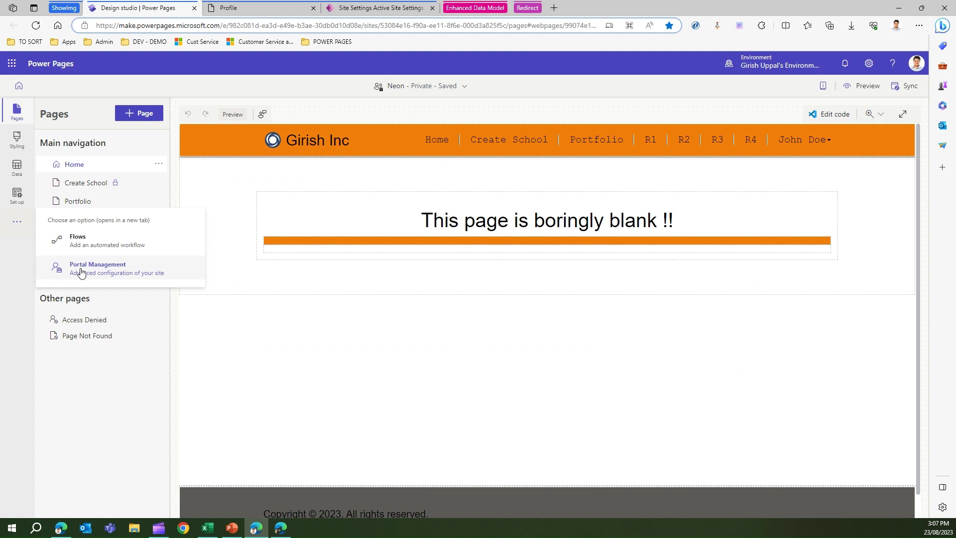
left_click(138, 259)
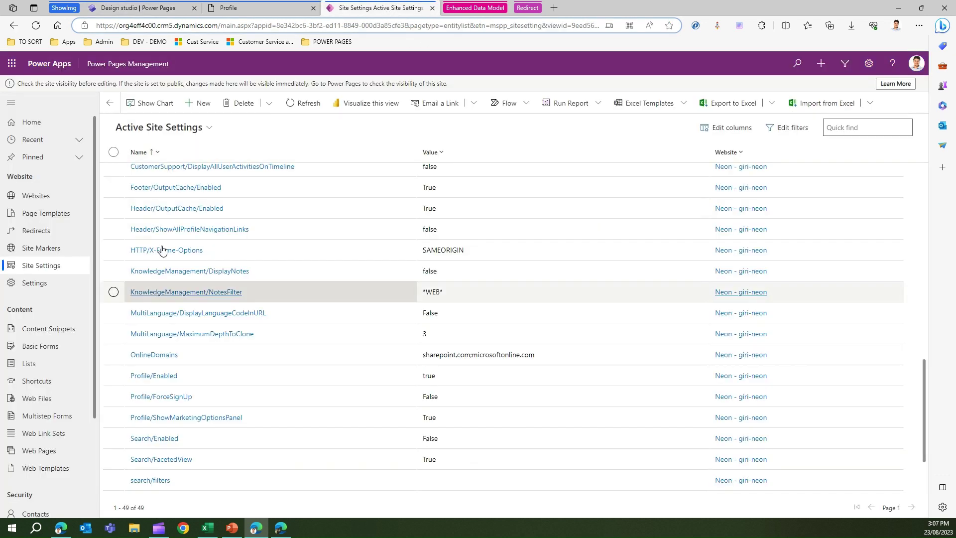
left_click(46, 269)
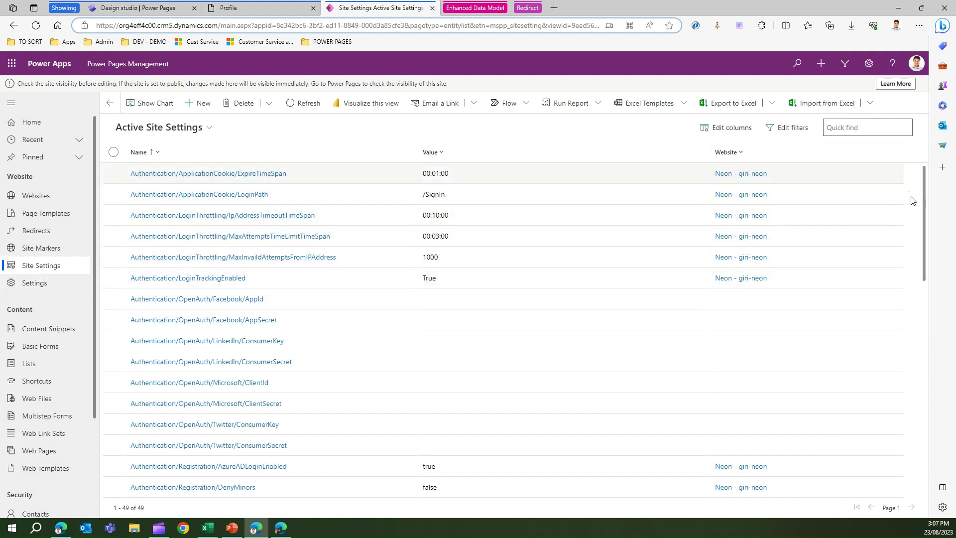
left_click_drag(921, 203, 915, 404)
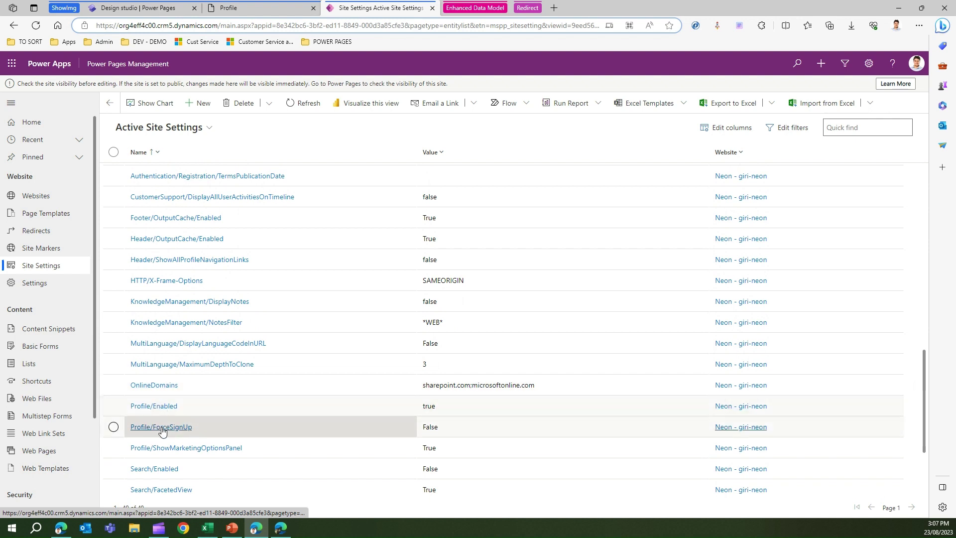
Add site setting Profile/ShowImage = true for website Neon - giri-neon, with description, and save.
left_click(197, 106)
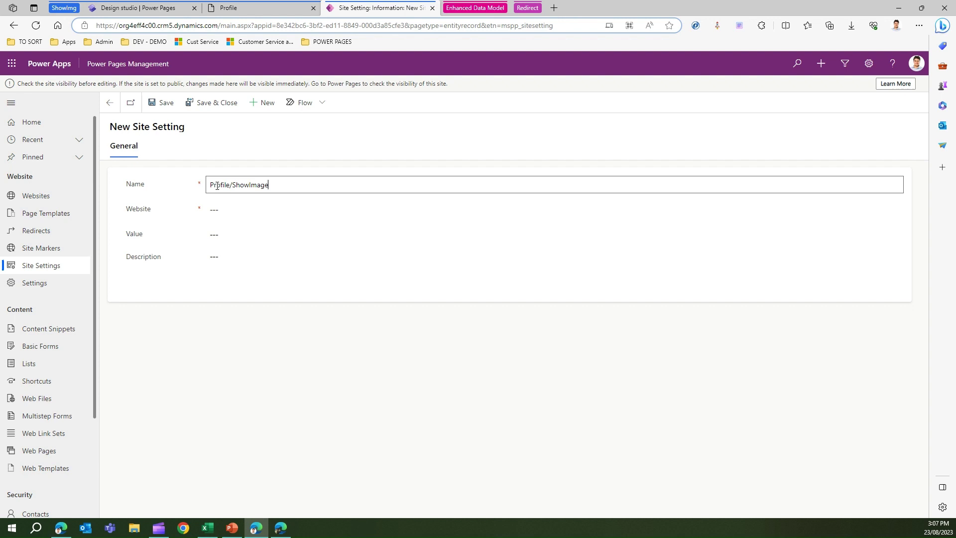
left_click(217, 209)
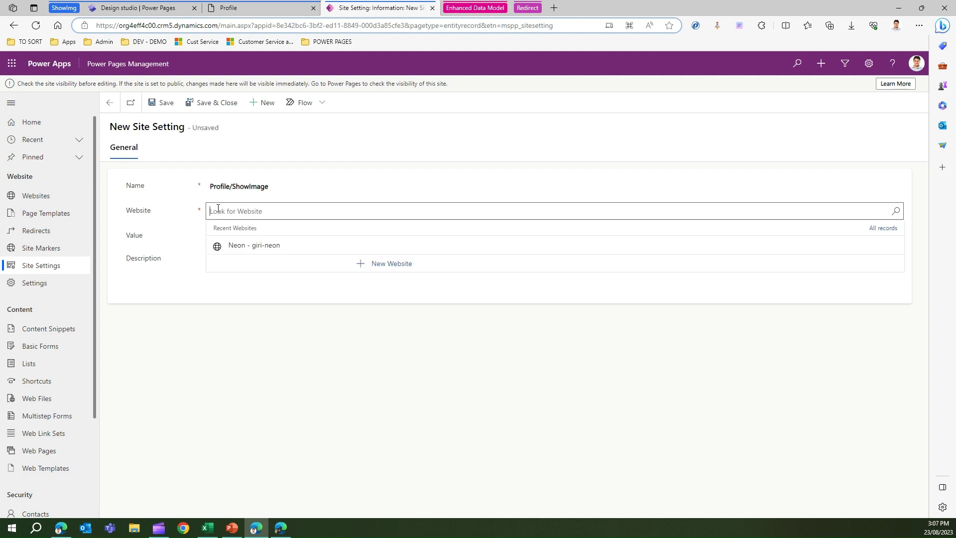
left_click(230, 246)
left_click(222, 238)
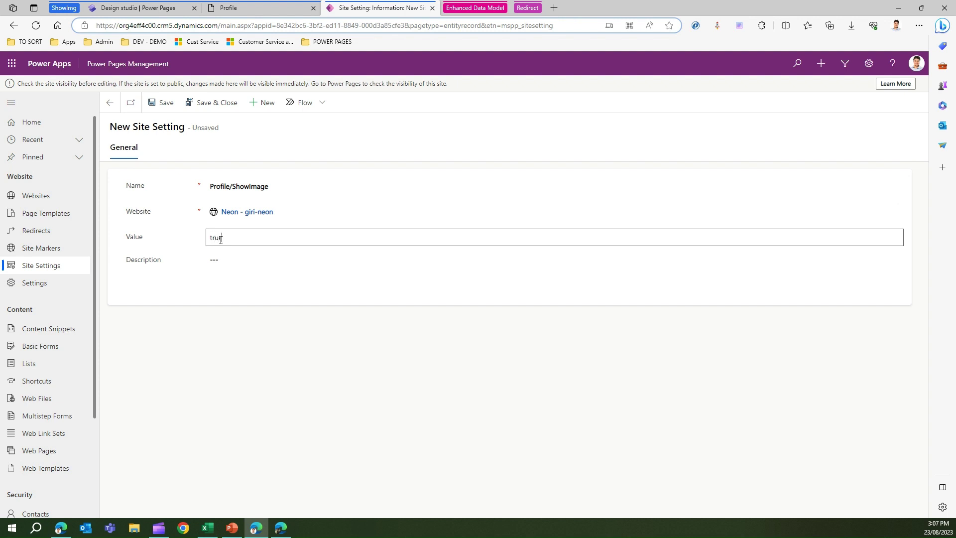
type("true")
left_click(230, 270)
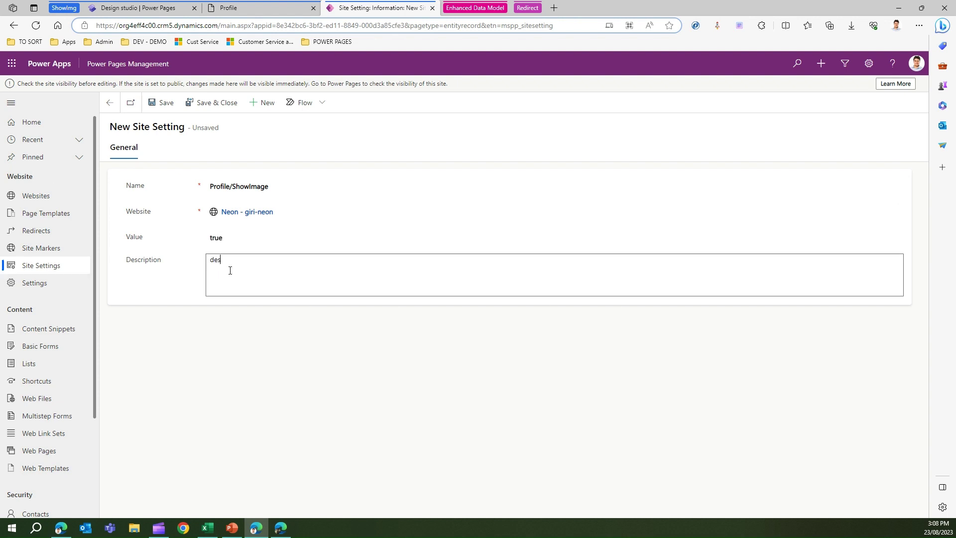
left_click(202, 105)
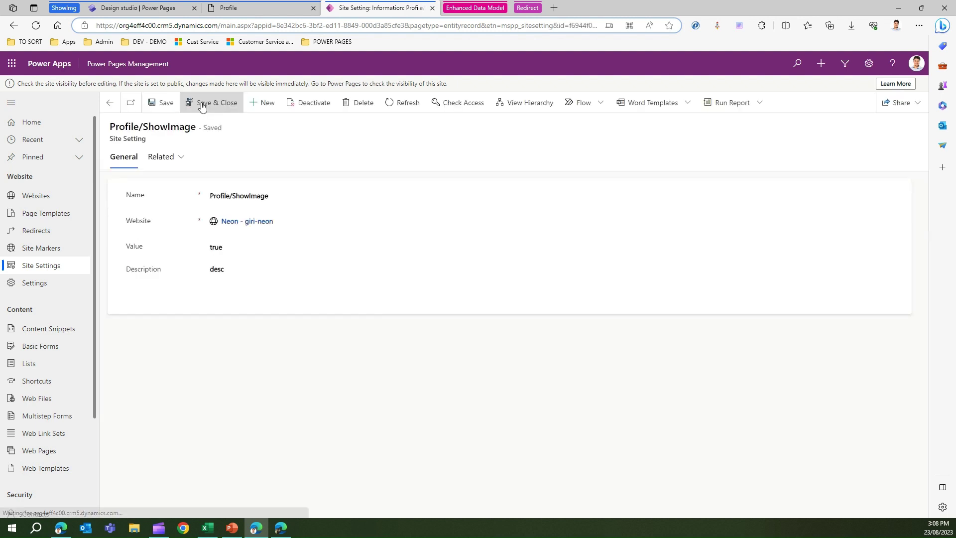
Sync the site configuration in design studio, then return to the live Profile page.
left_click(138, 12)
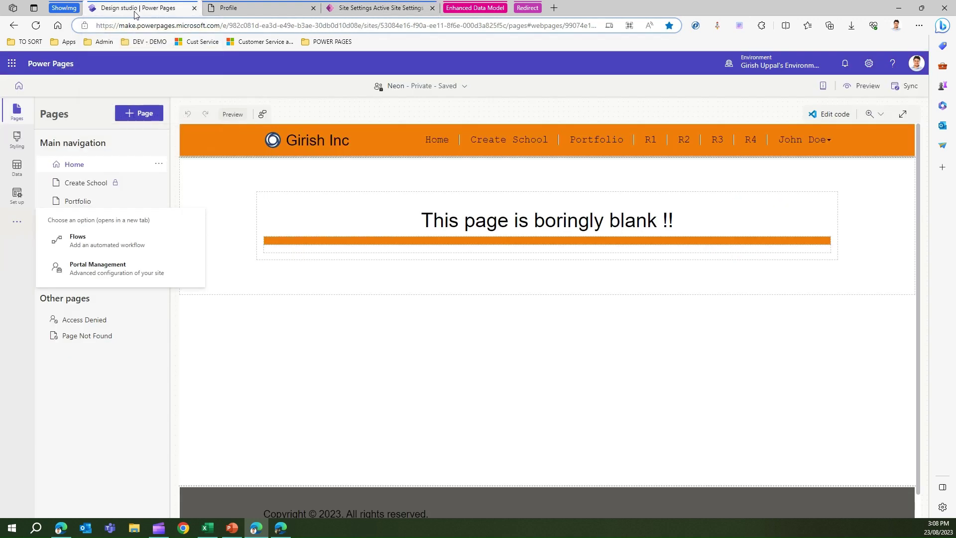
left_click(906, 88)
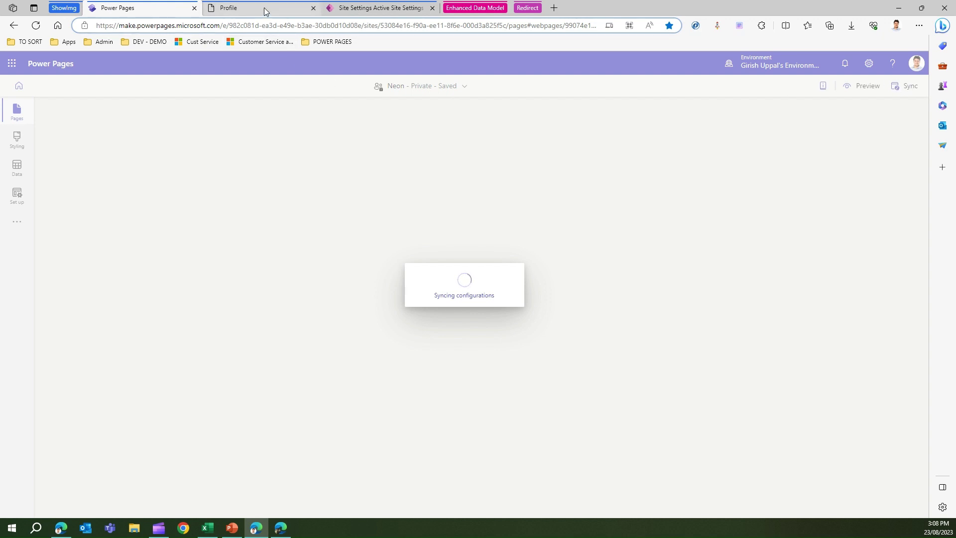
mouse_move(263, 8)
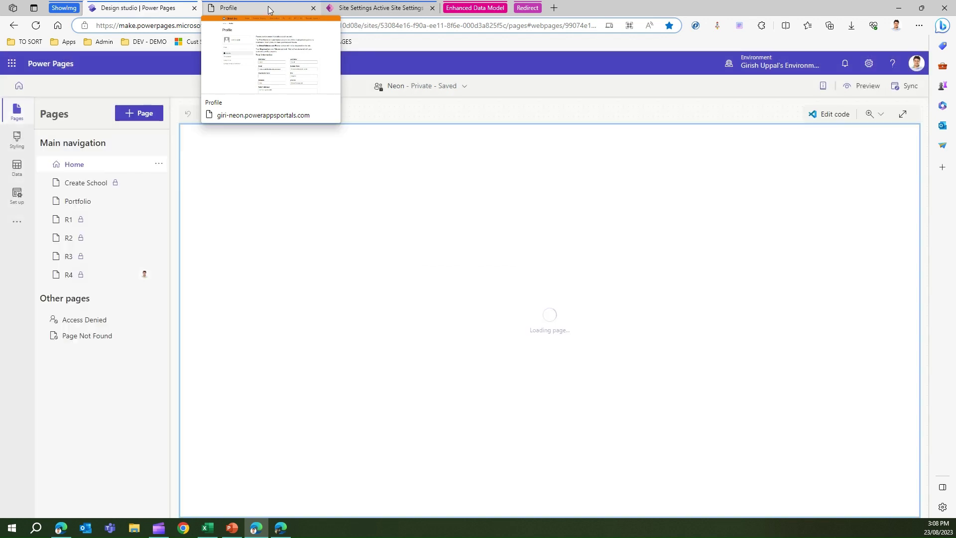
left_click(269, 10)
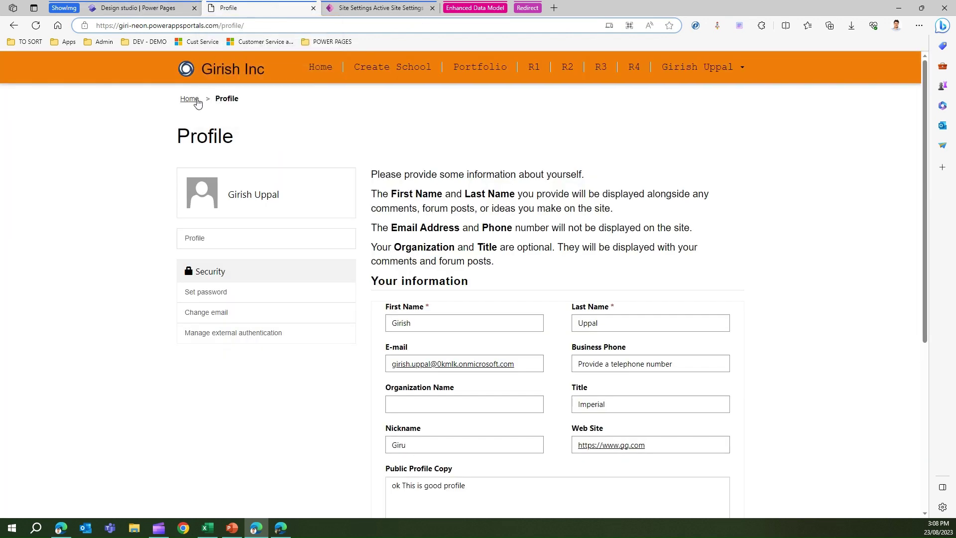
Sign back in with Azure AD and reopen the Profile page with its initials avatar.
left_click(316, 73)
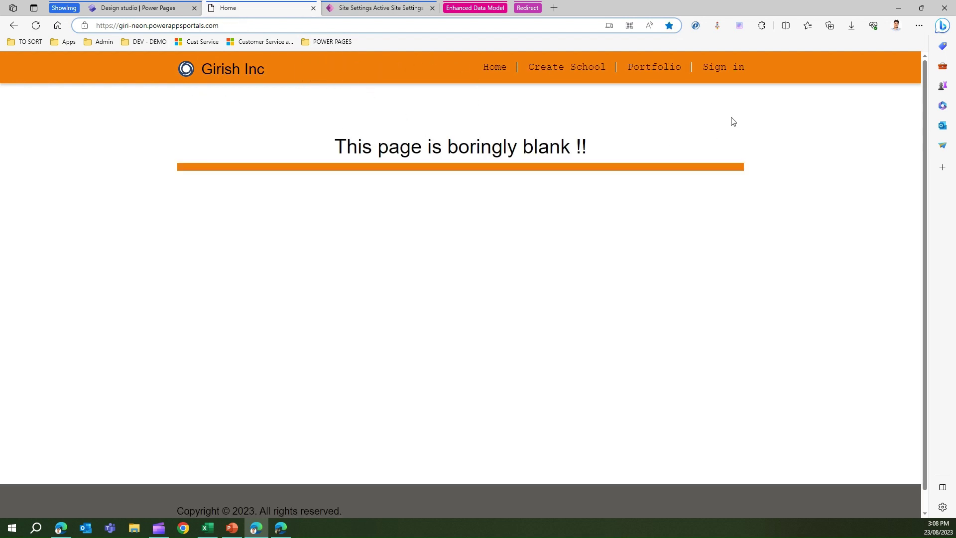
left_click(722, 67)
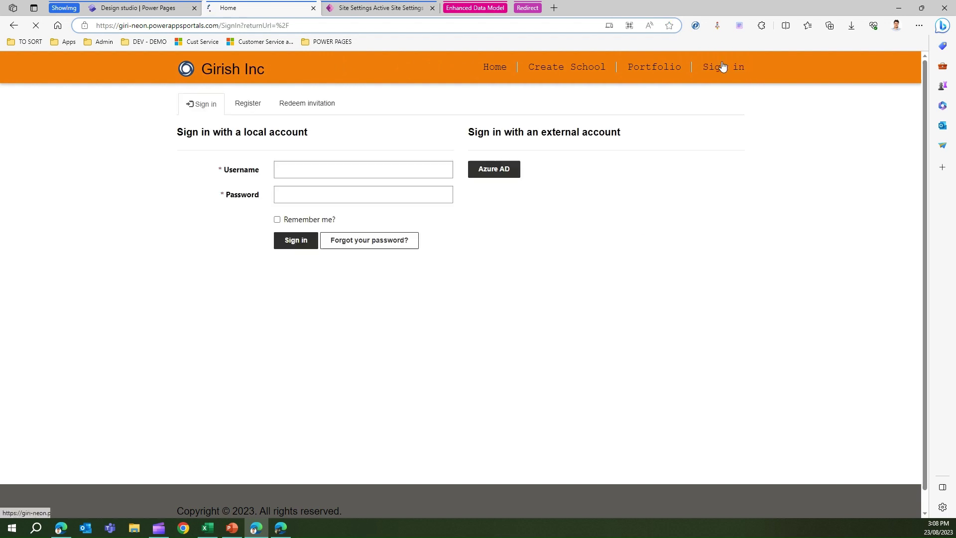
left_click(507, 172)
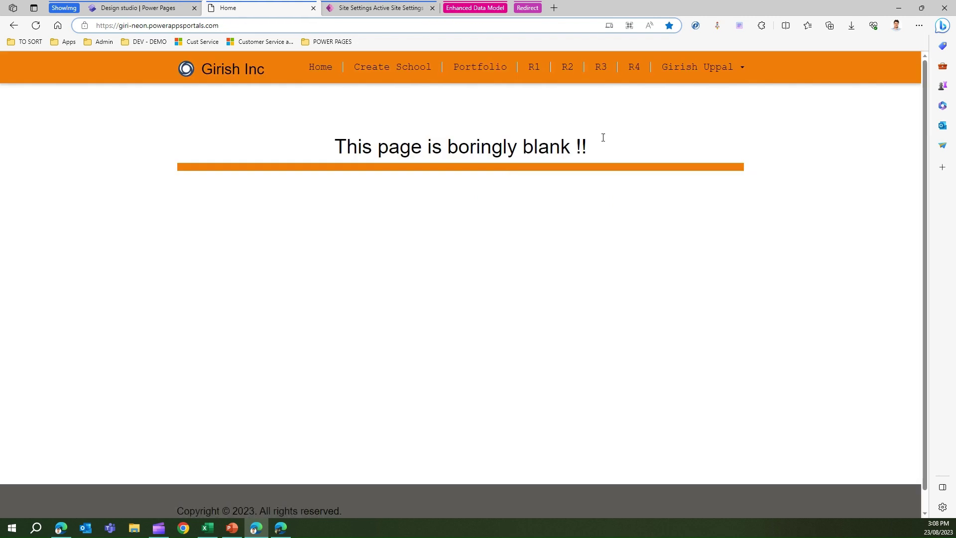
left_click(739, 71)
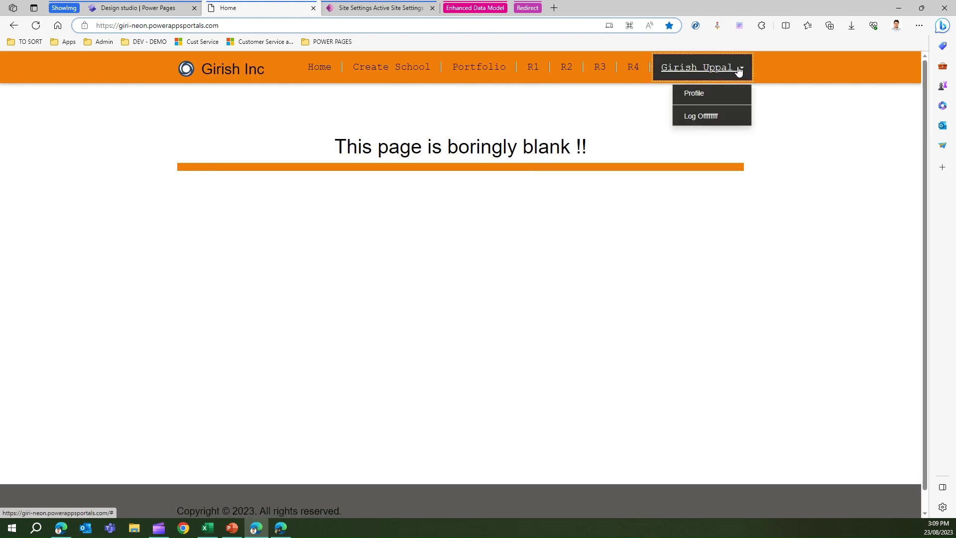
left_click(693, 94)
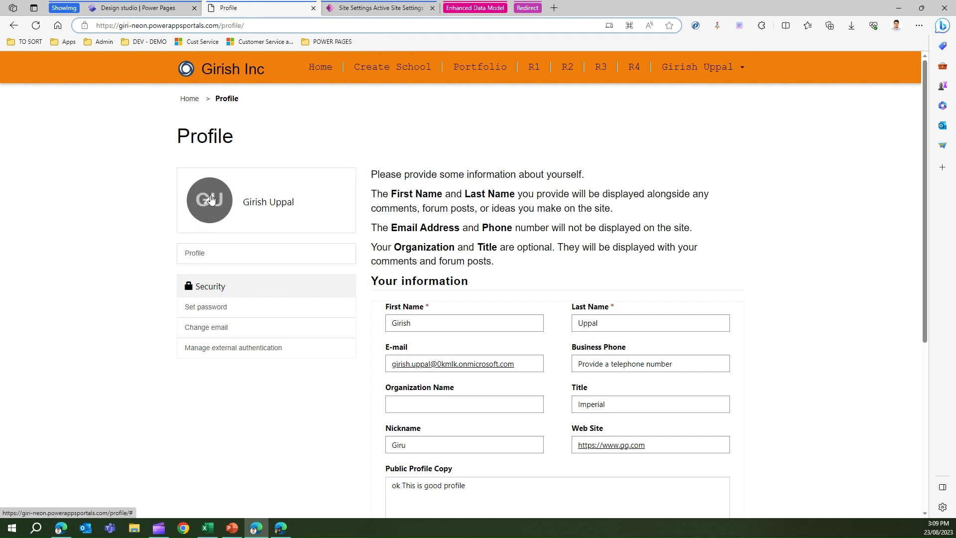
Open and close the Upload Your Profile Image dialog, then return to Active Site Settings.
left_click(210, 200)
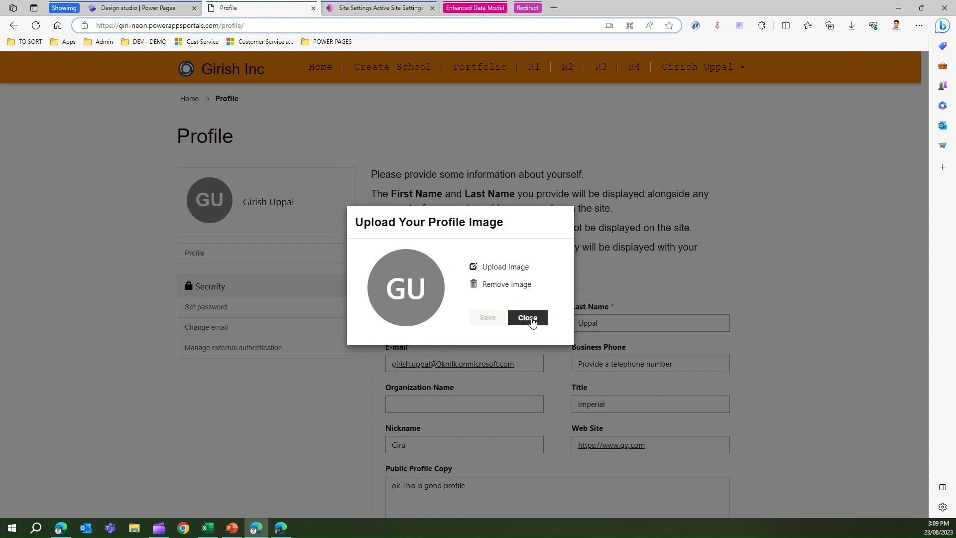
left_click(531, 322)
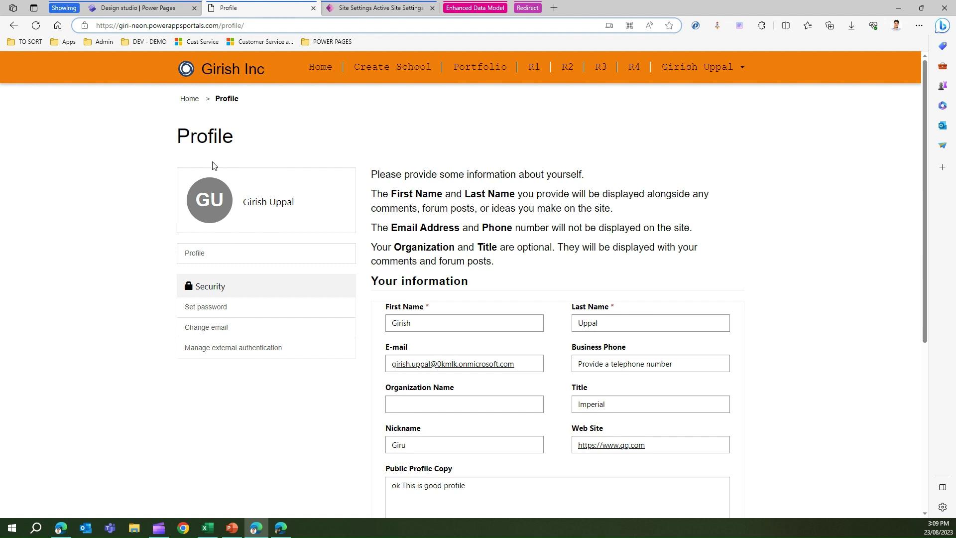
left_click(390, 10)
Reopen the Profile/ShowImage record to confirm its value is true, then return to the Profile page.
scroll(267, 373, "down", 10)
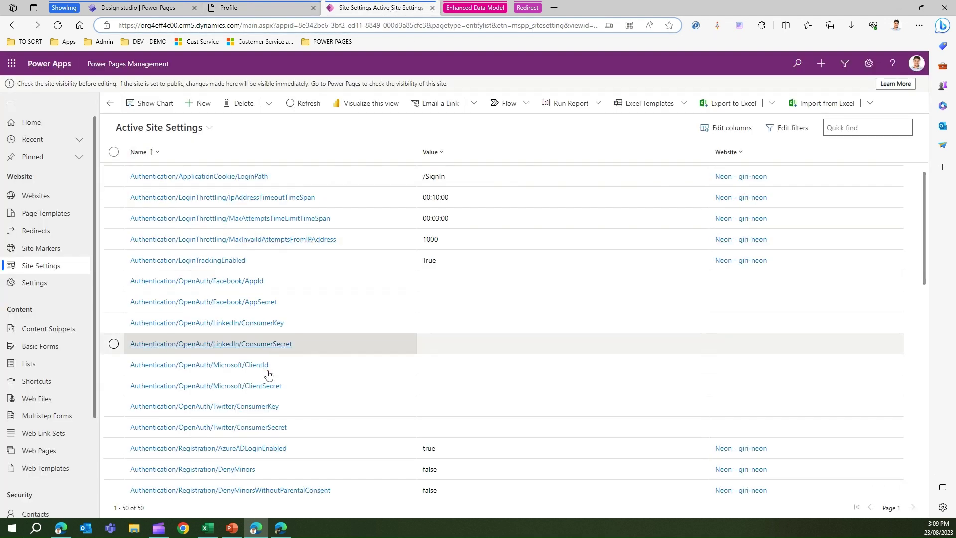
left_click(164, 404)
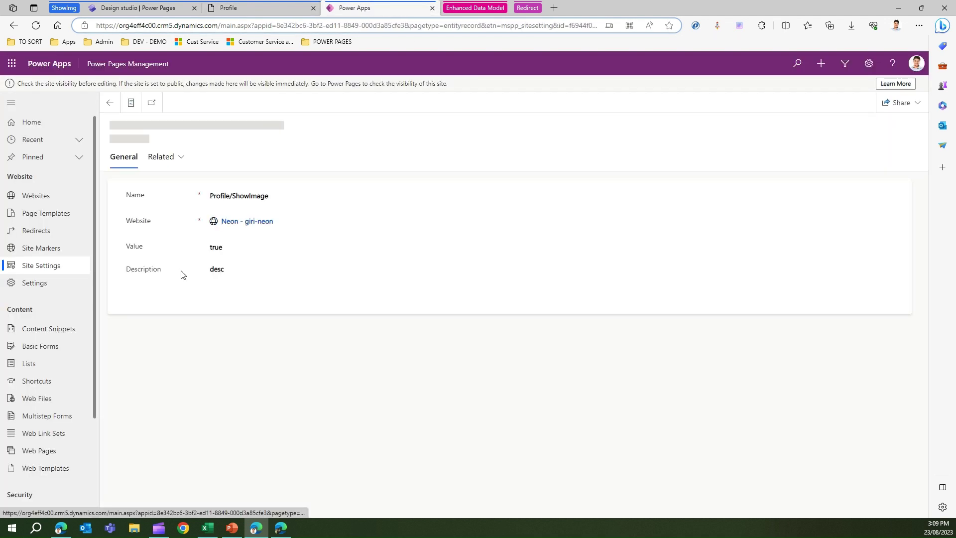
left_click(219, 248)
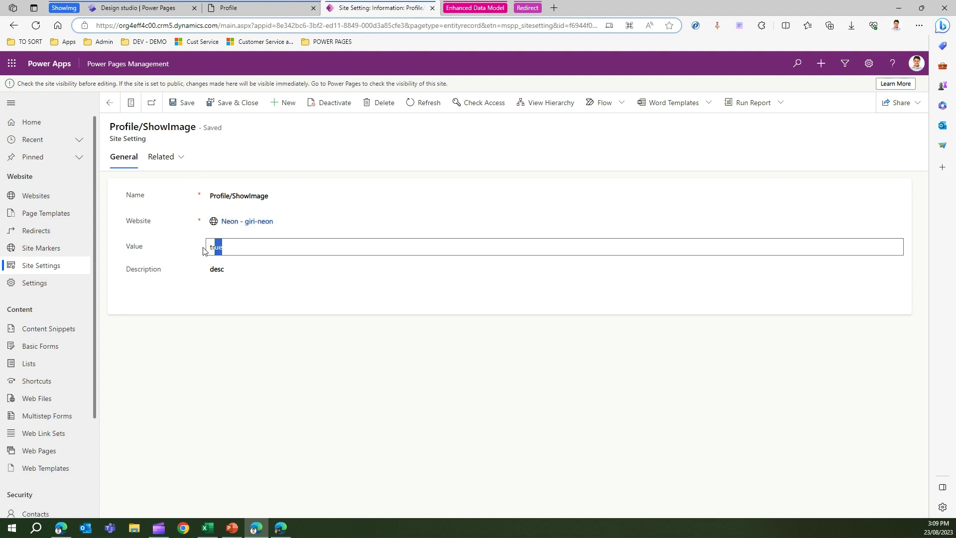
left_click(233, 246)
left_click_drag(234, 248, 191, 251)
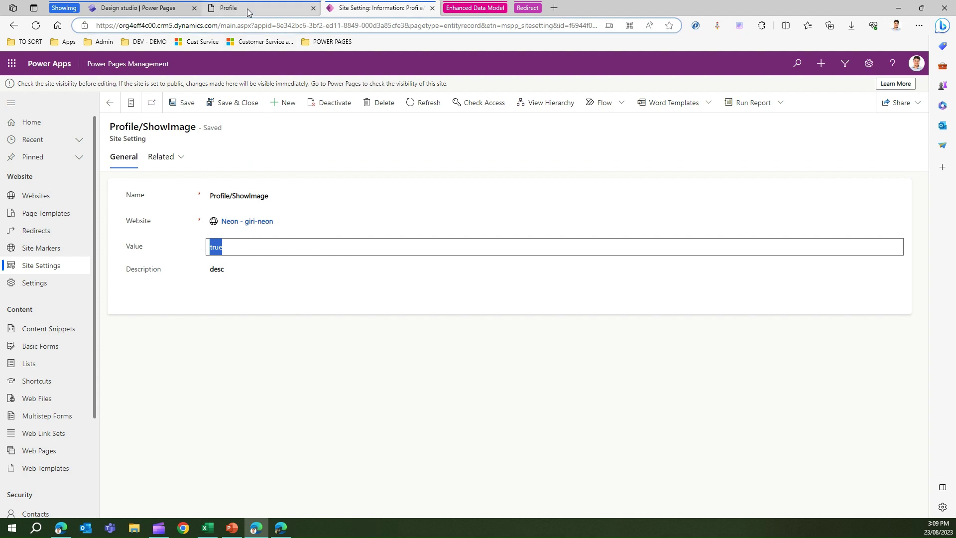
mouse_move(248, 12)
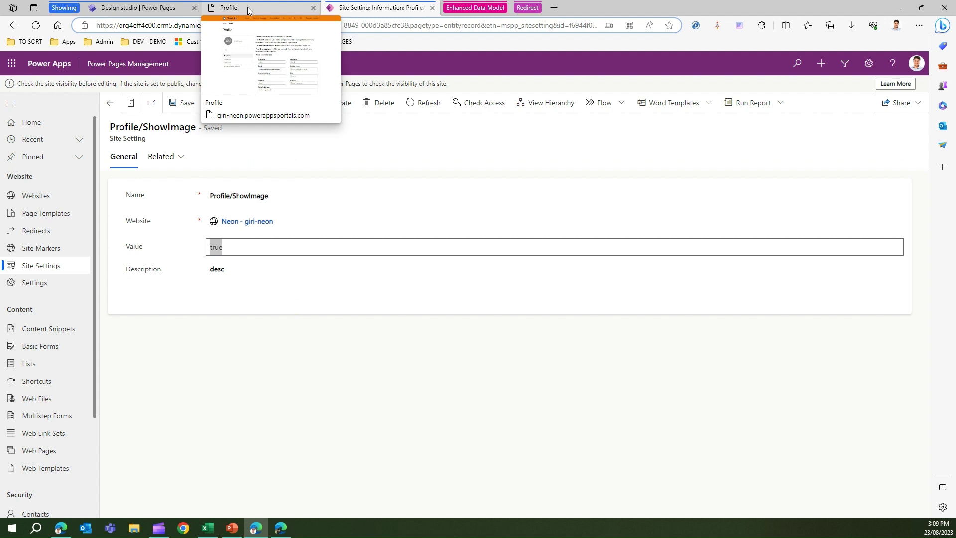
left_click(247, 8)
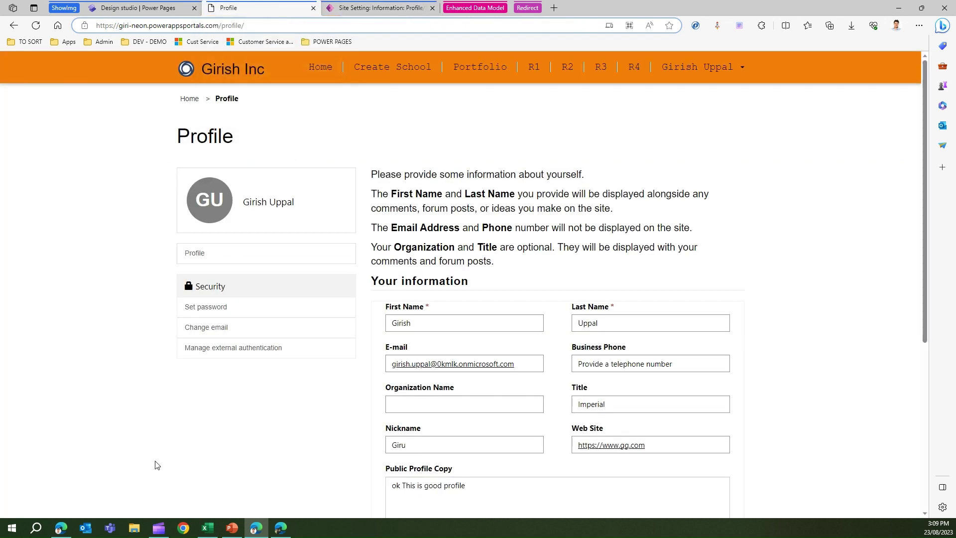